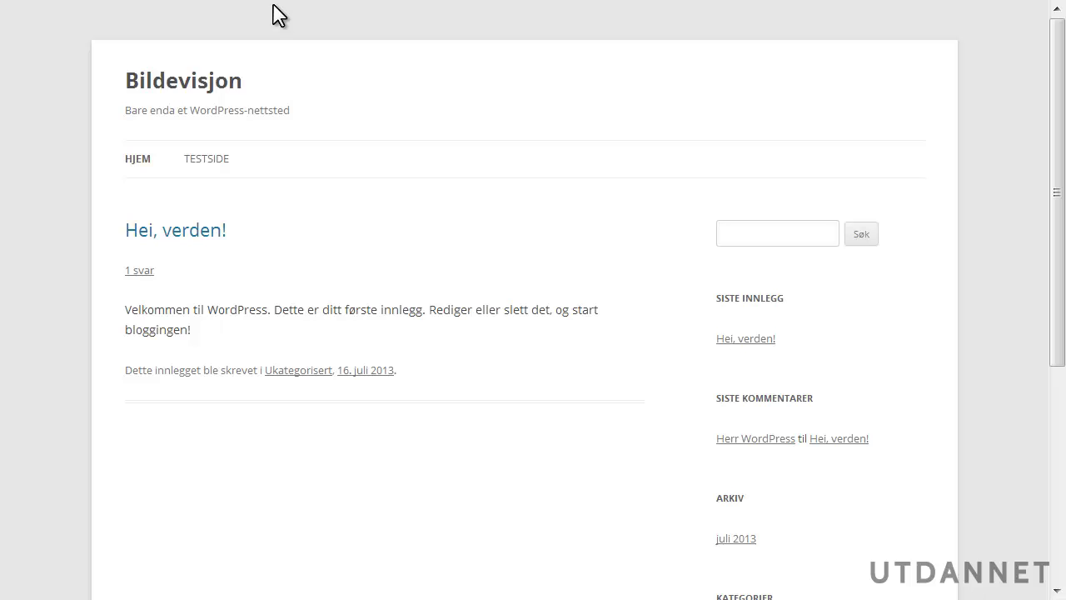
type("www.bildevisjon.com/")
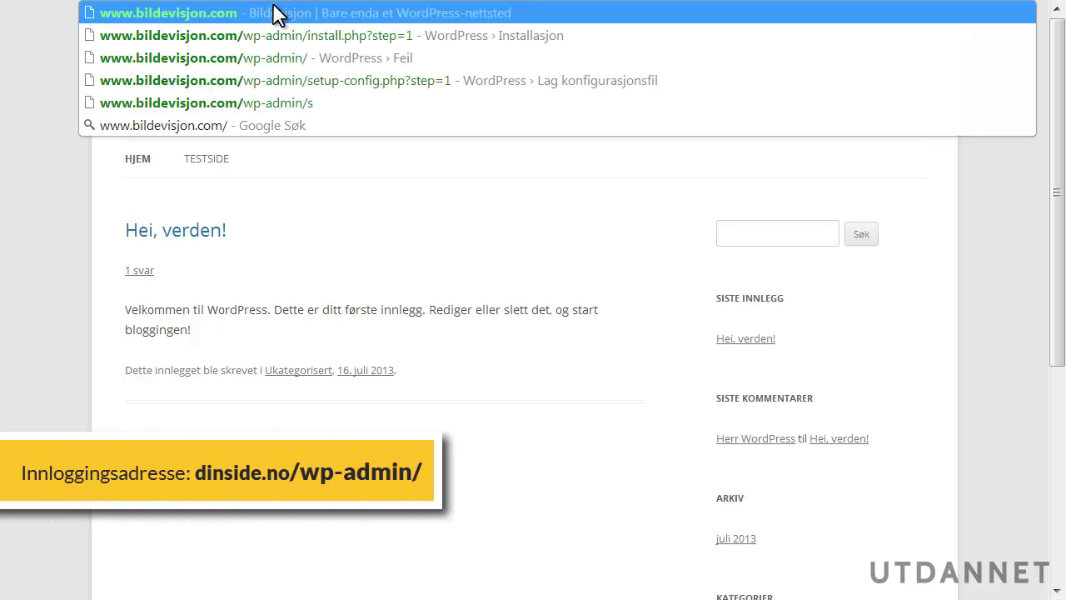
type("wp-admin")
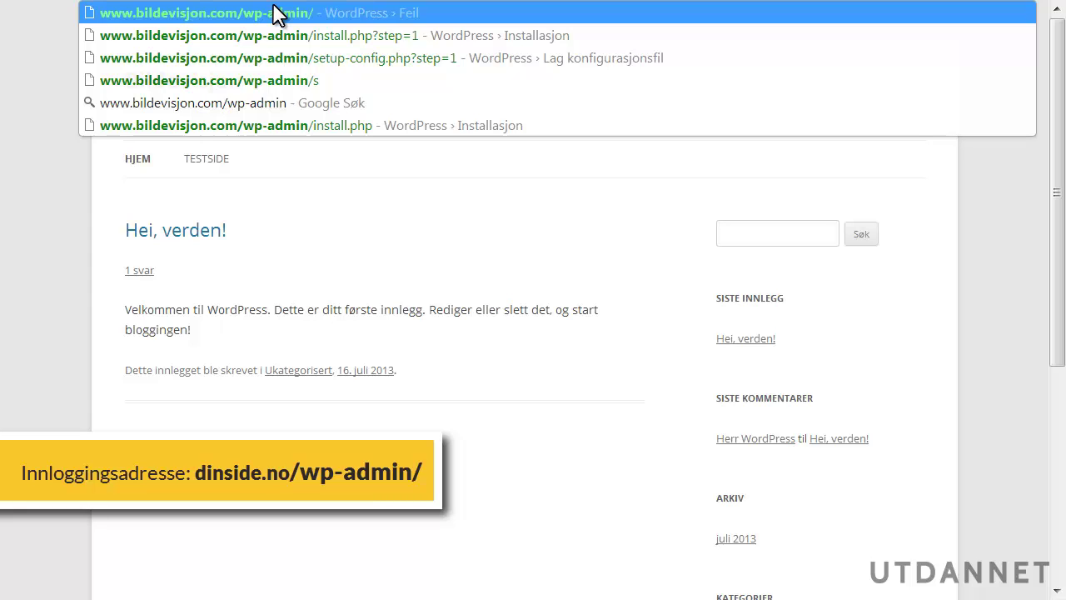
left_click(278, 14)
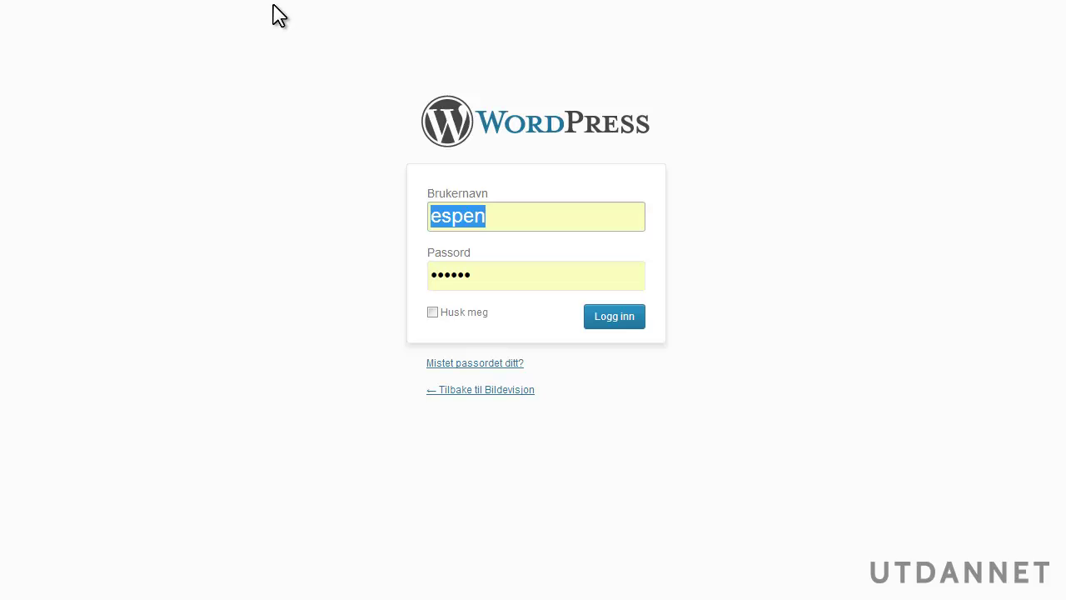
left_click(432, 313)
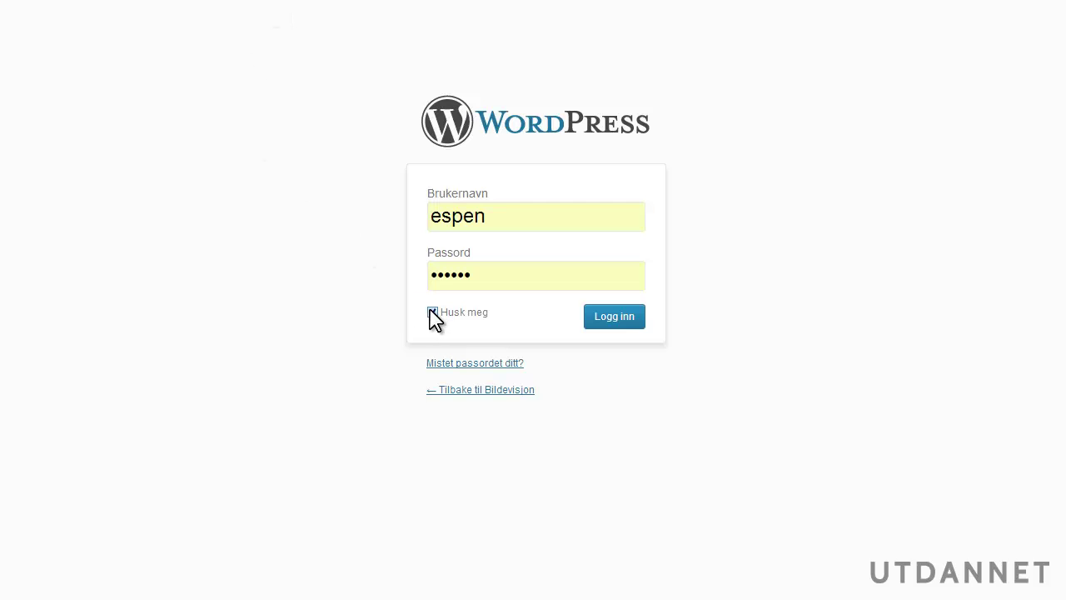
left_click(619, 322)
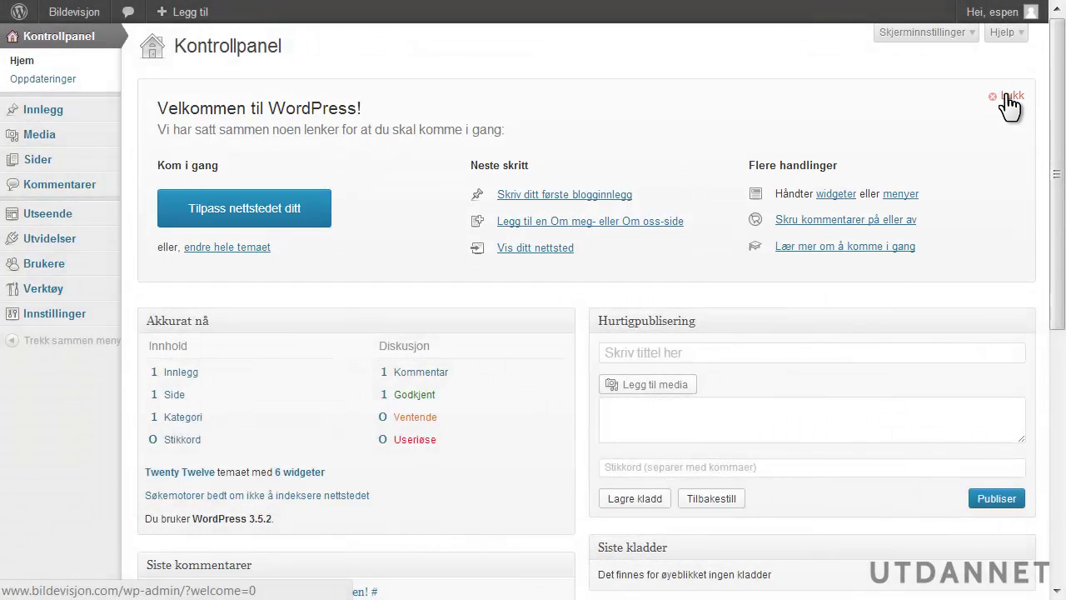
Dismiss the welcome panel on the Kontrollpanel dashboard and hide the Hurtigpublisering box.
left_click(1009, 96)
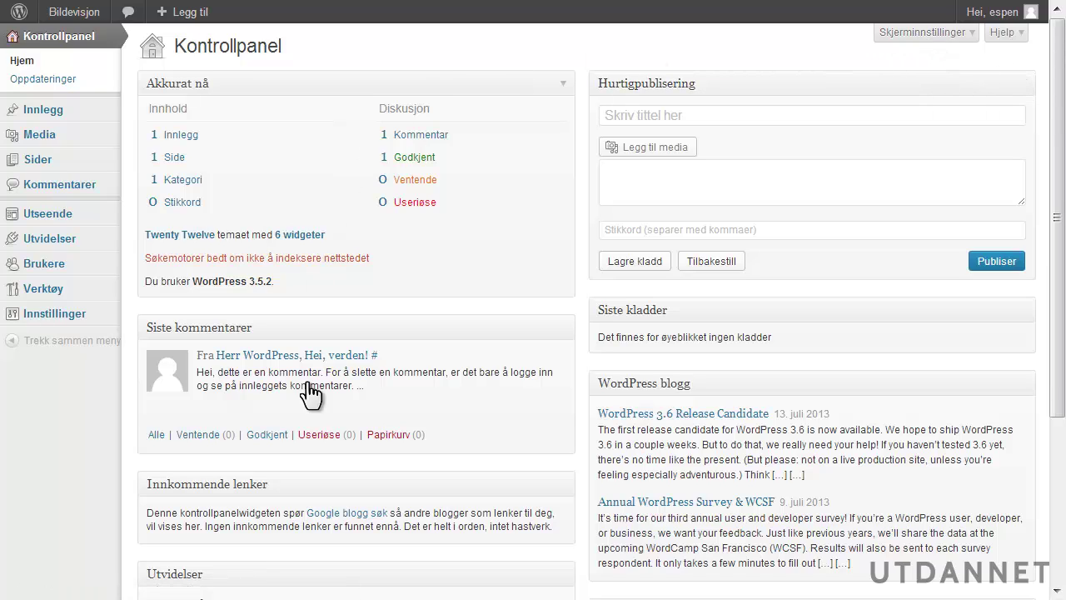
left_click(906, 38)
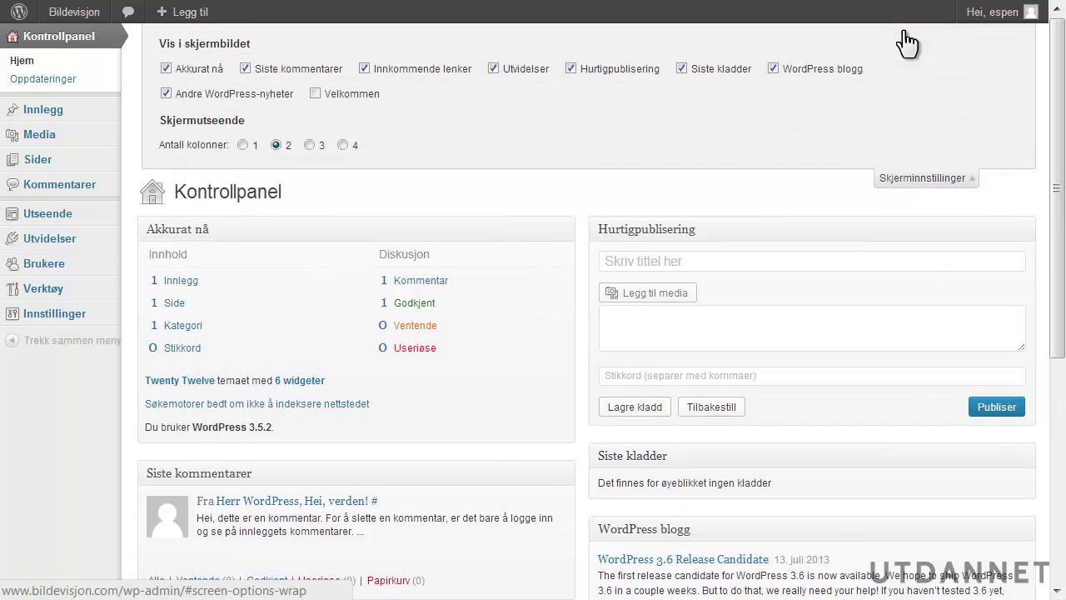
left_click(571, 69)
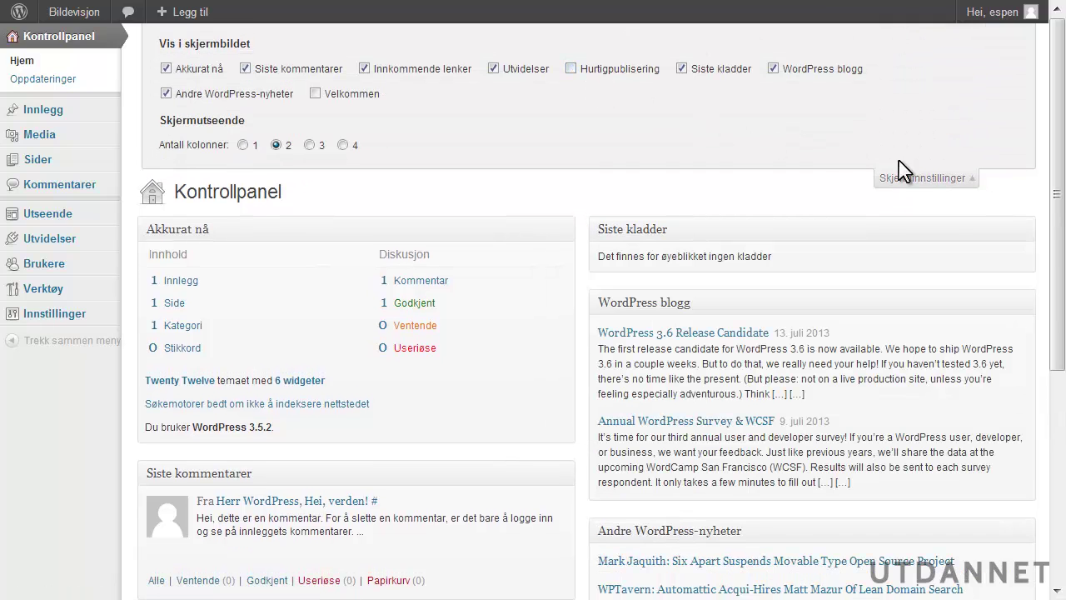
left_click(912, 178)
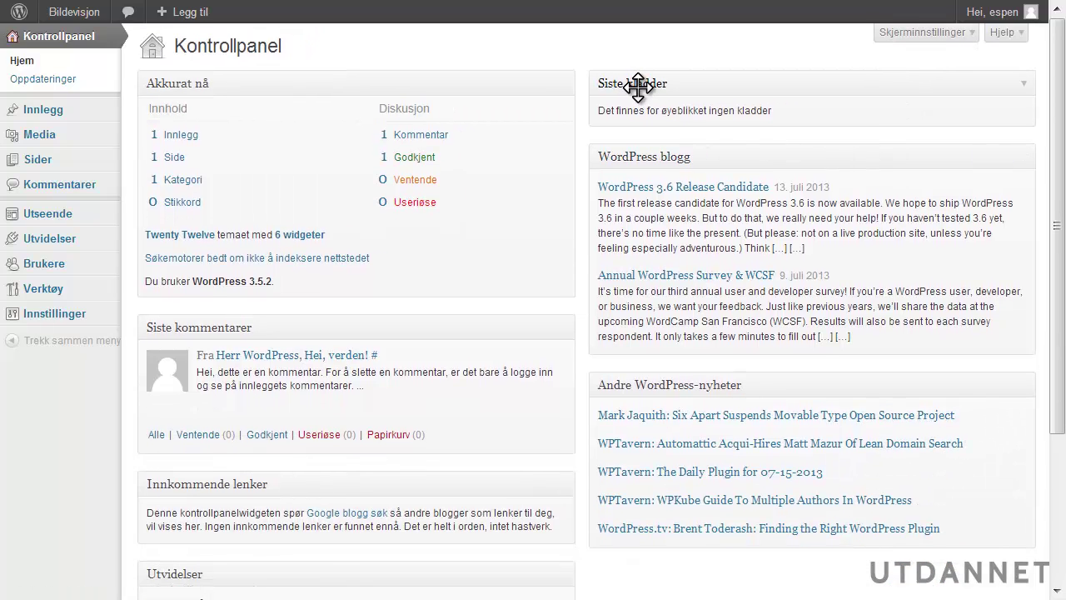
Hide the WordPress blogg and Andre WordPress-nyheter boxes from the dashboard.
mouse_move(70, 116)
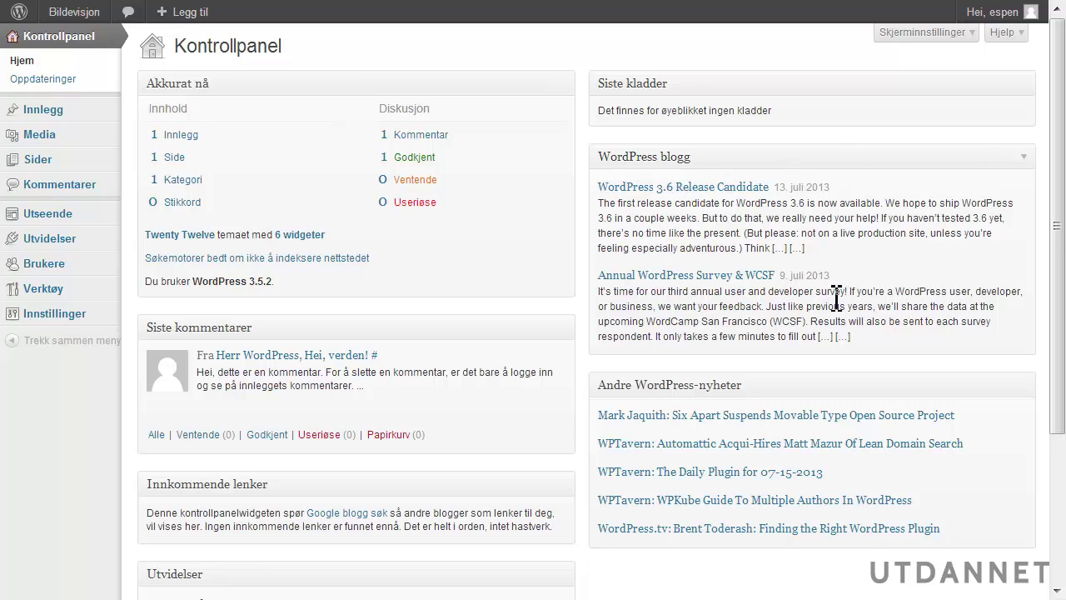
left_click(915, 33)
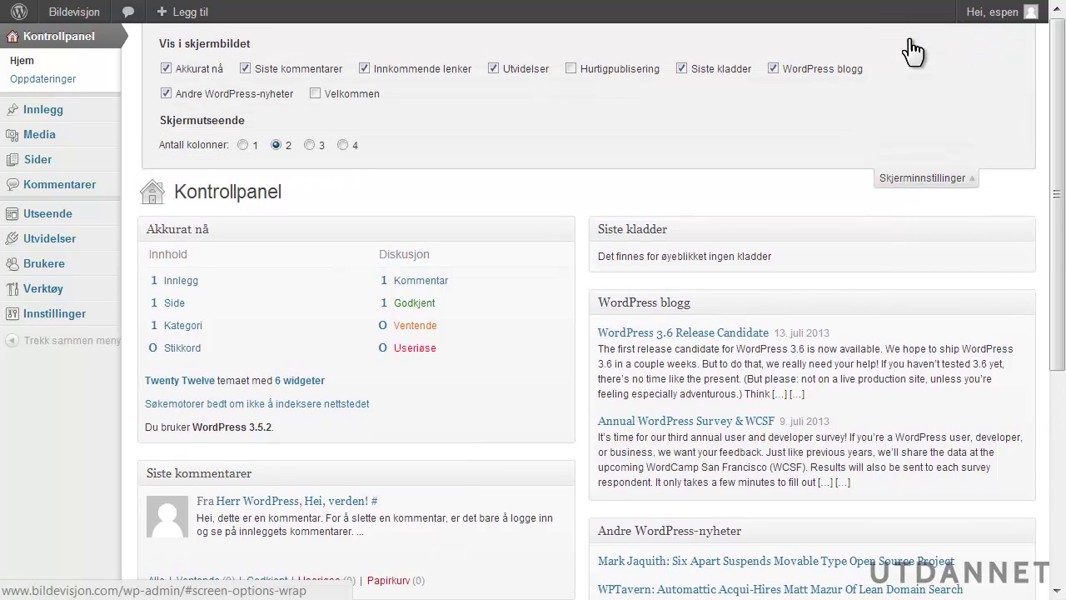
left_click(773, 69)
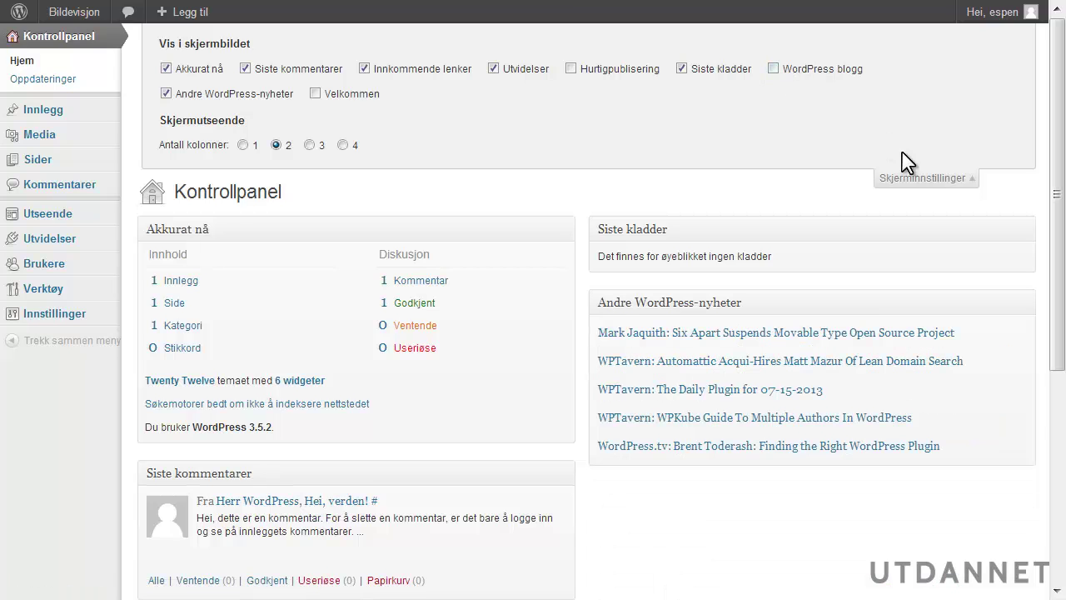
left_click(919, 179)
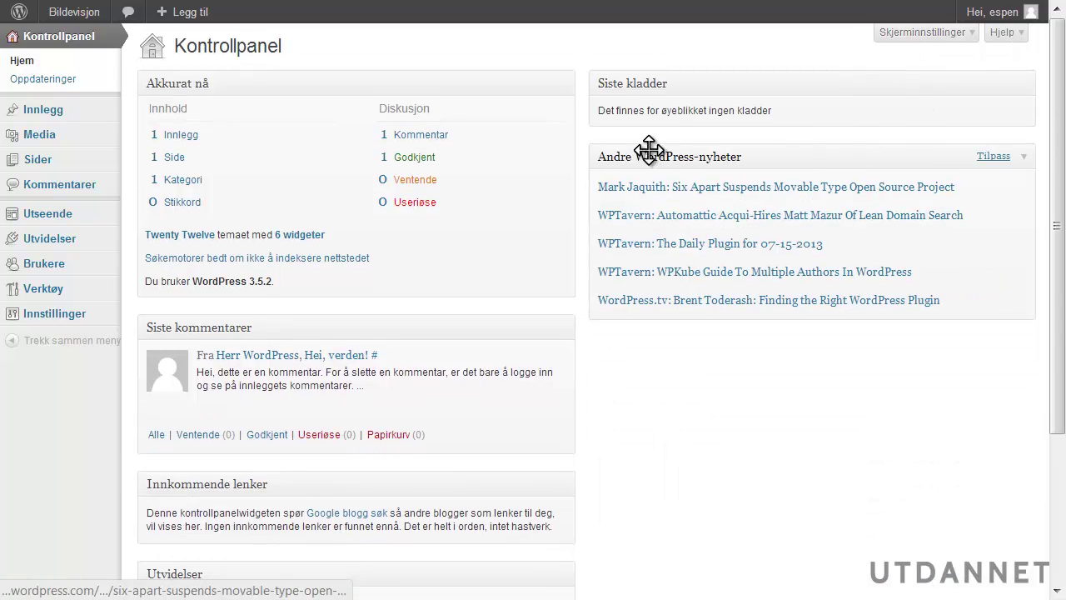
left_click(944, 33)
left_click(247, 93)
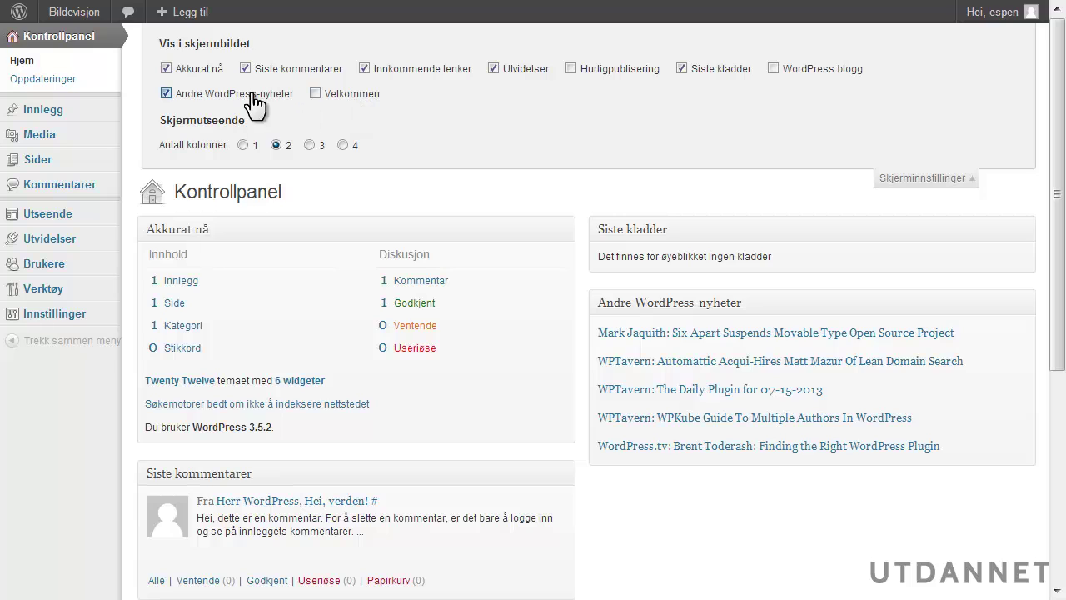
left_click(949, 178)
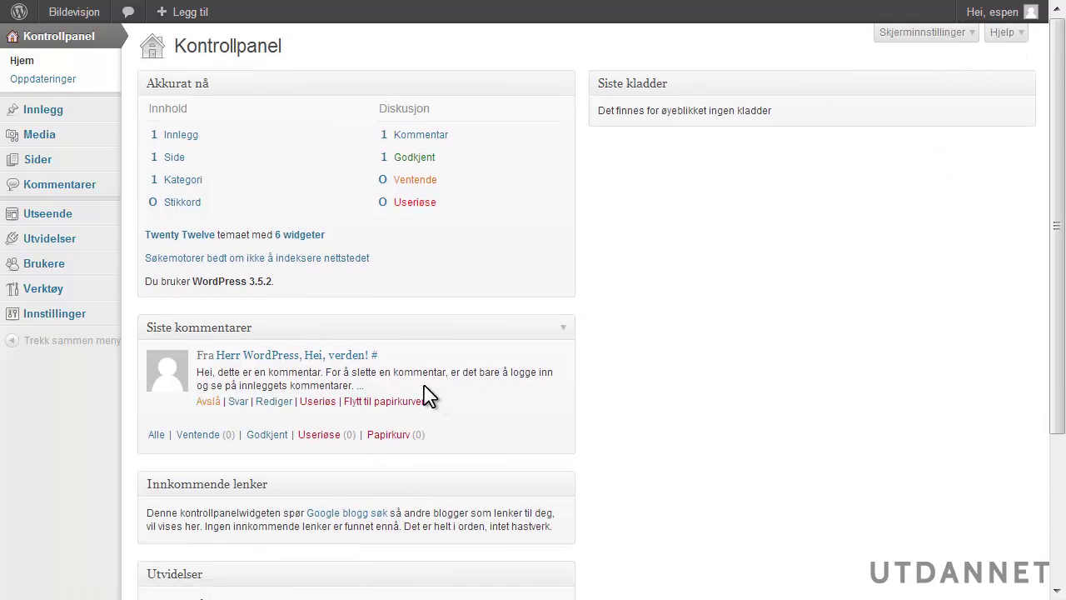
Move the Siste kommentarer box below Siste kladder and hide the Innkommende lenker box.
mouse_move(358, 385)
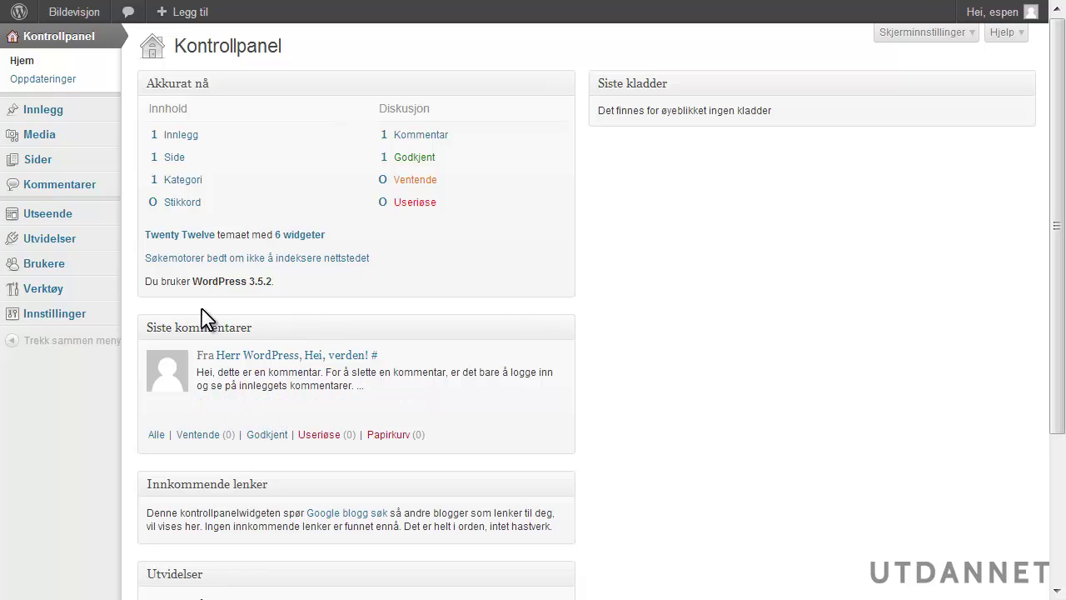
left_click_drag(208, 324, 665, 161)
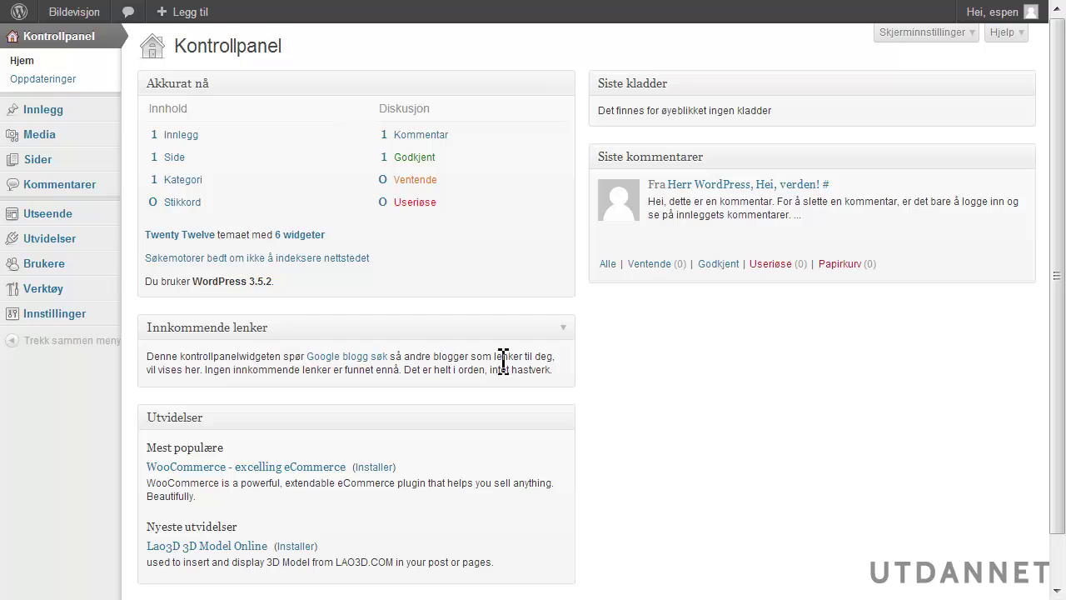
left_click(895, 33)
left_click(364, 68)
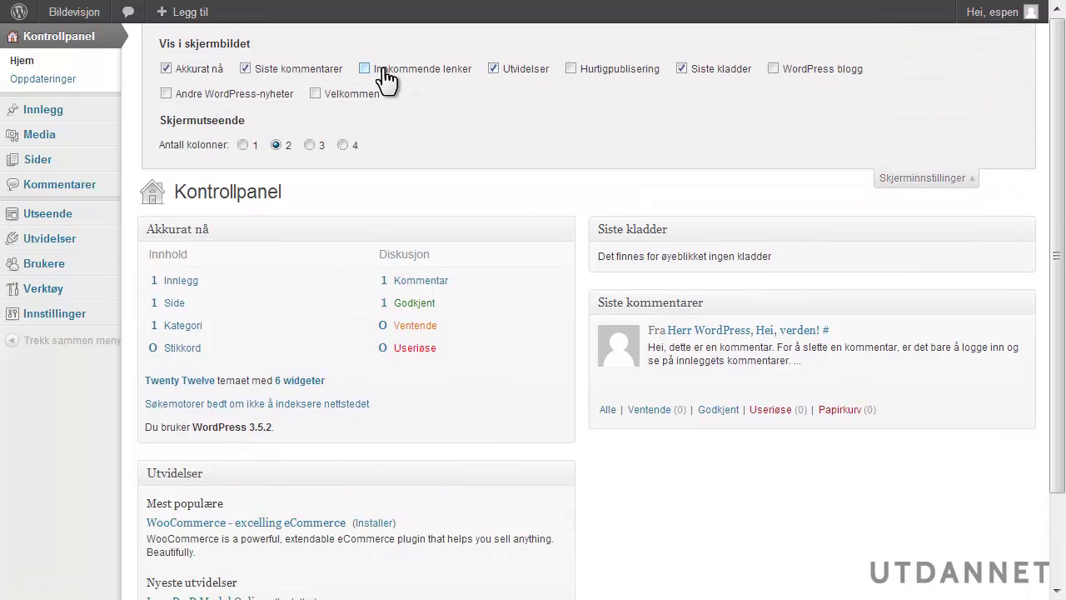
left_click(902, 177)
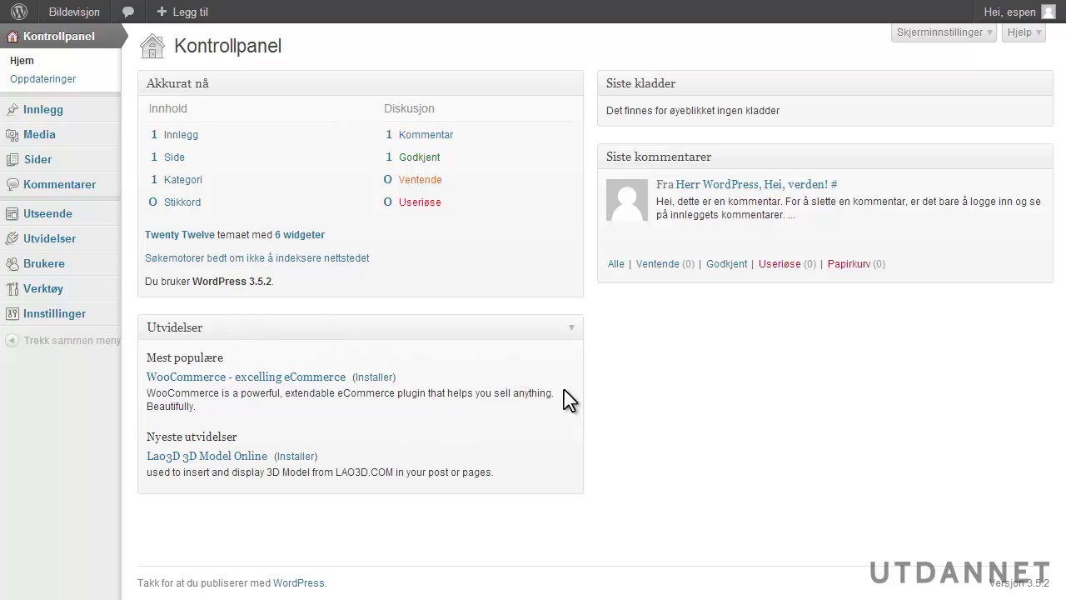
Hide the Utvidelser box from the dashboard, keeping the two-column layout.
left_click(932, 35)
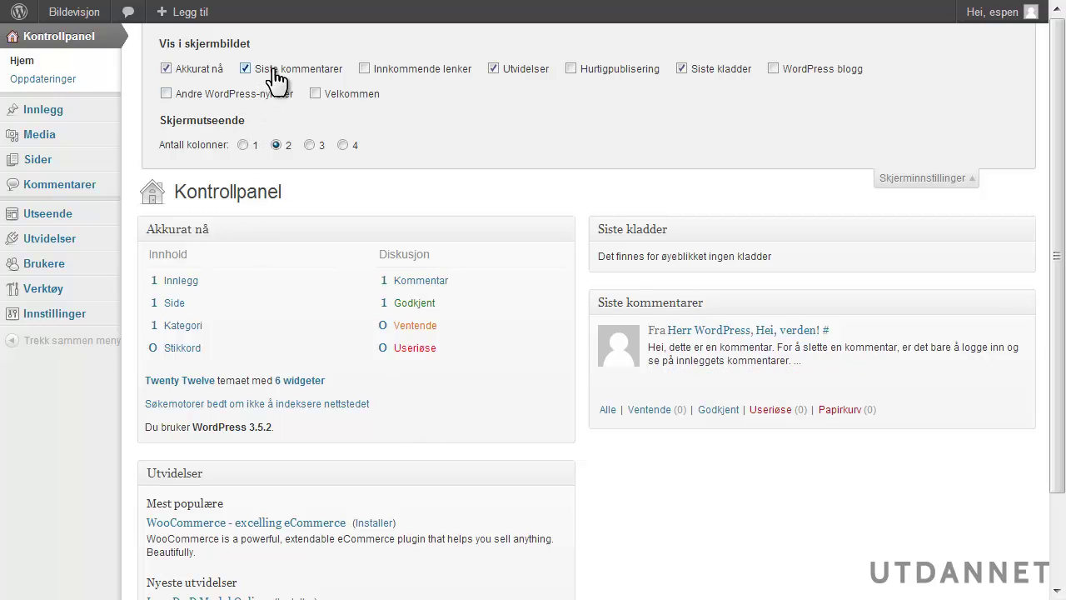
left_click(497, 70)
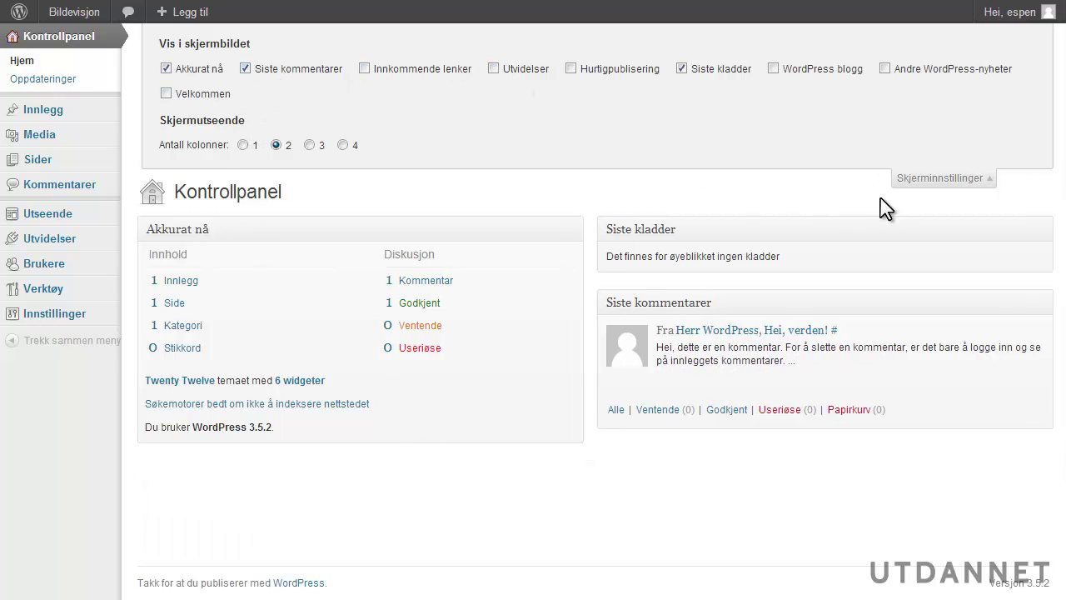
left_click(899, 178)
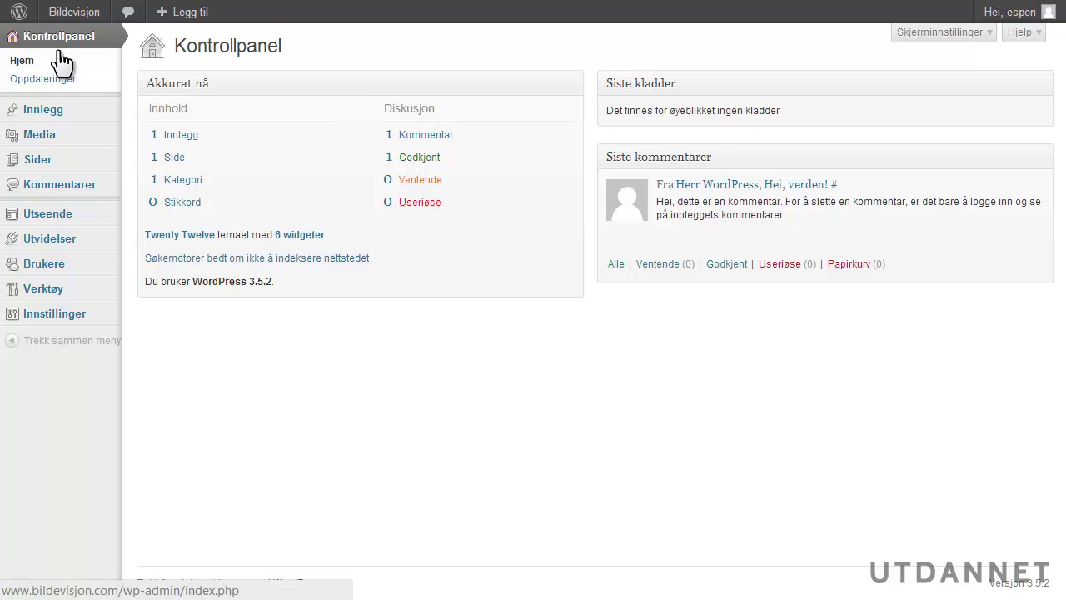
View the WordPress updates page (Oppdateringer), followed by the overview of all posts (Innlegg).
mouse_move(62, 298)
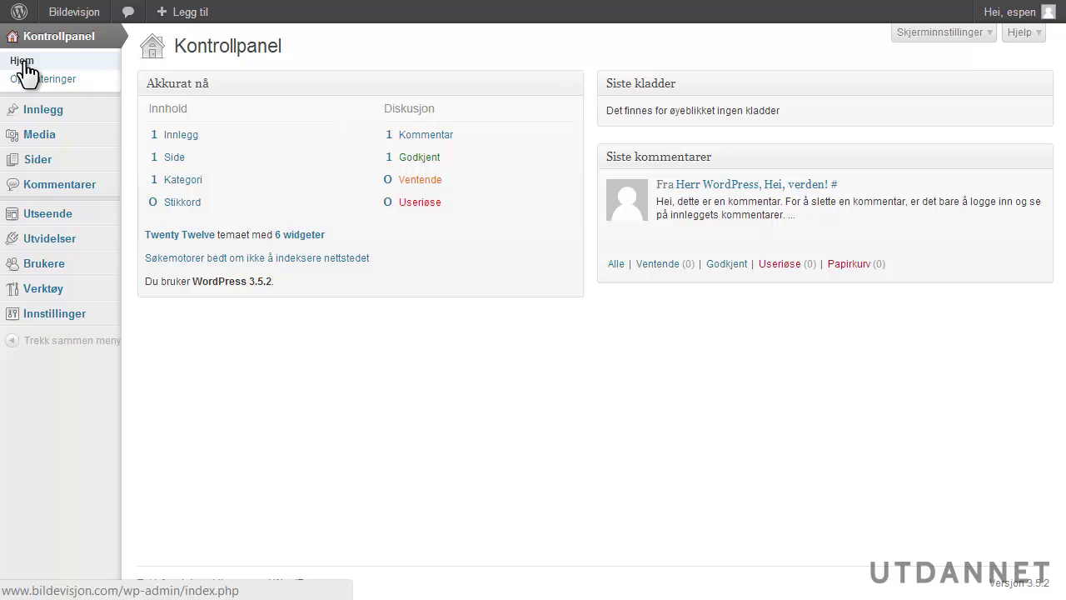
left_click(46, 80)
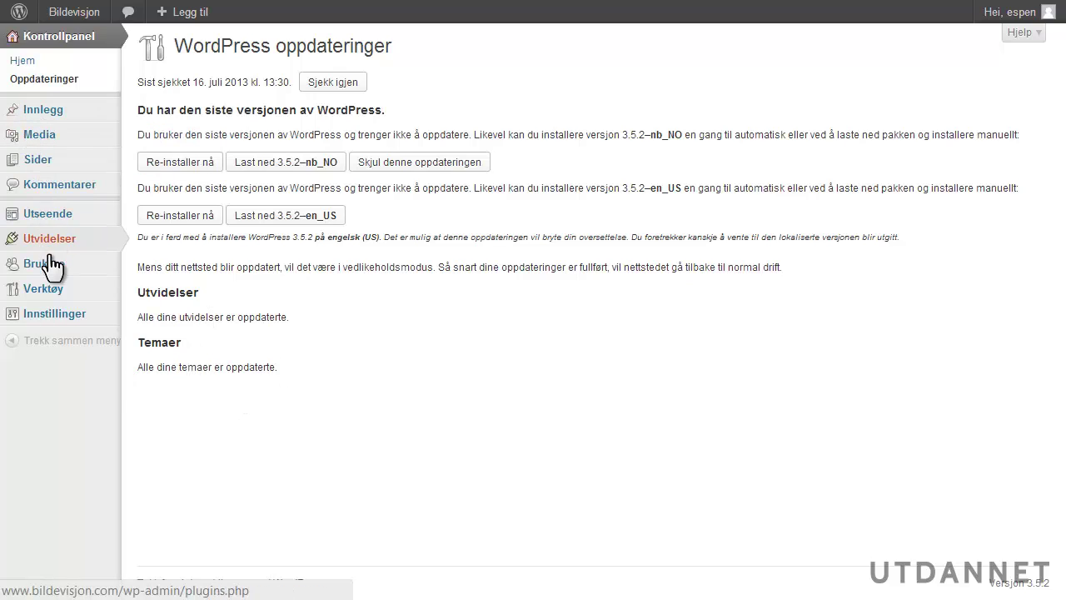
mouse_move(55, 125)
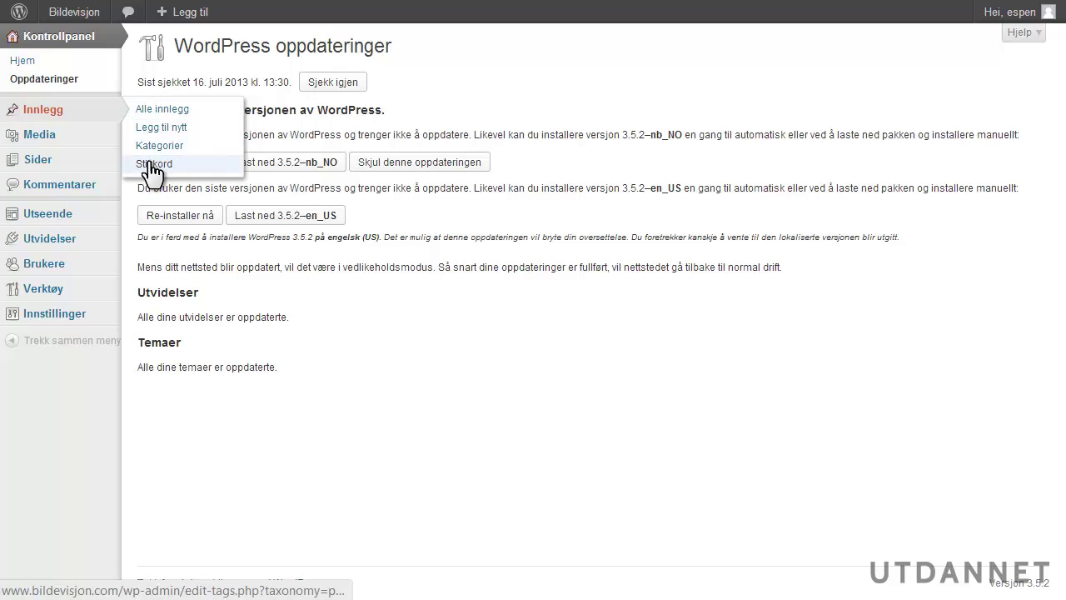
left_click(44, 116)
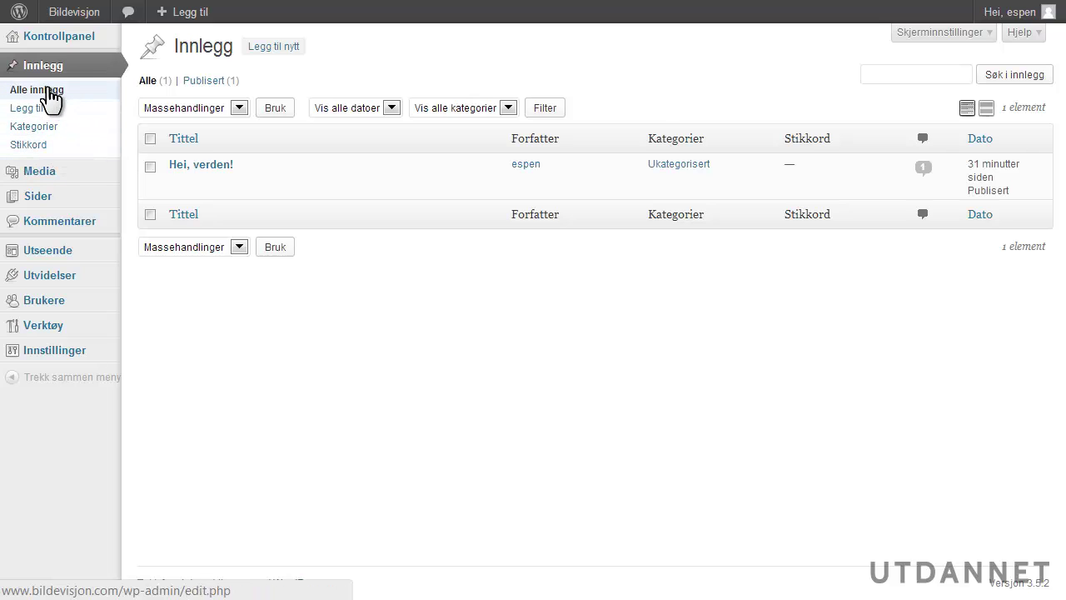
View the media library (Mediebibliotek), followed by the overview of all pages (Sider).
mouse_move(44, 178)
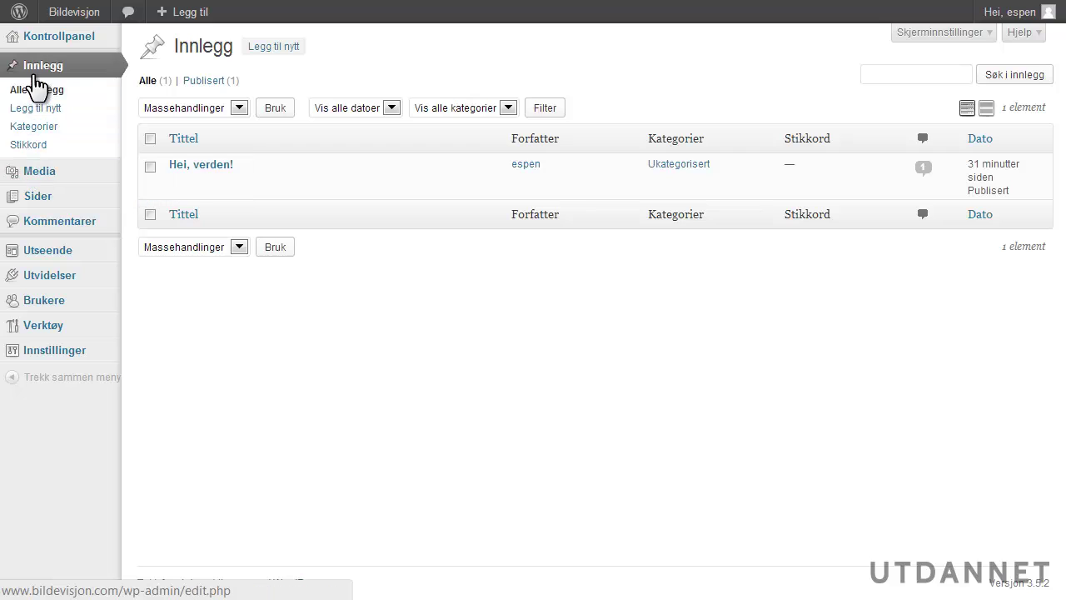
left_click(35, 173)
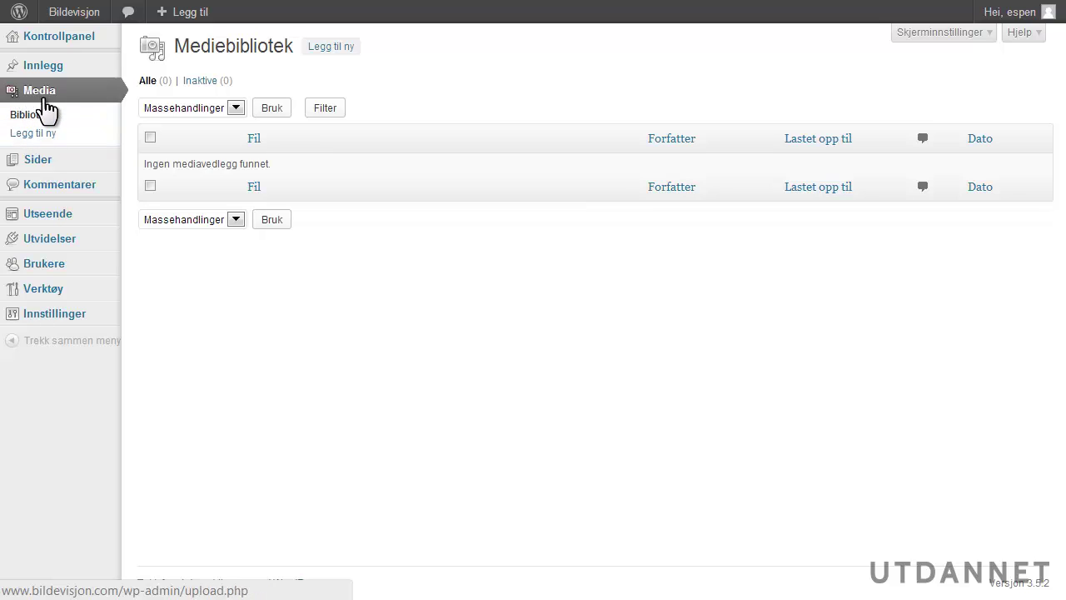
mouse_move(42, 160)
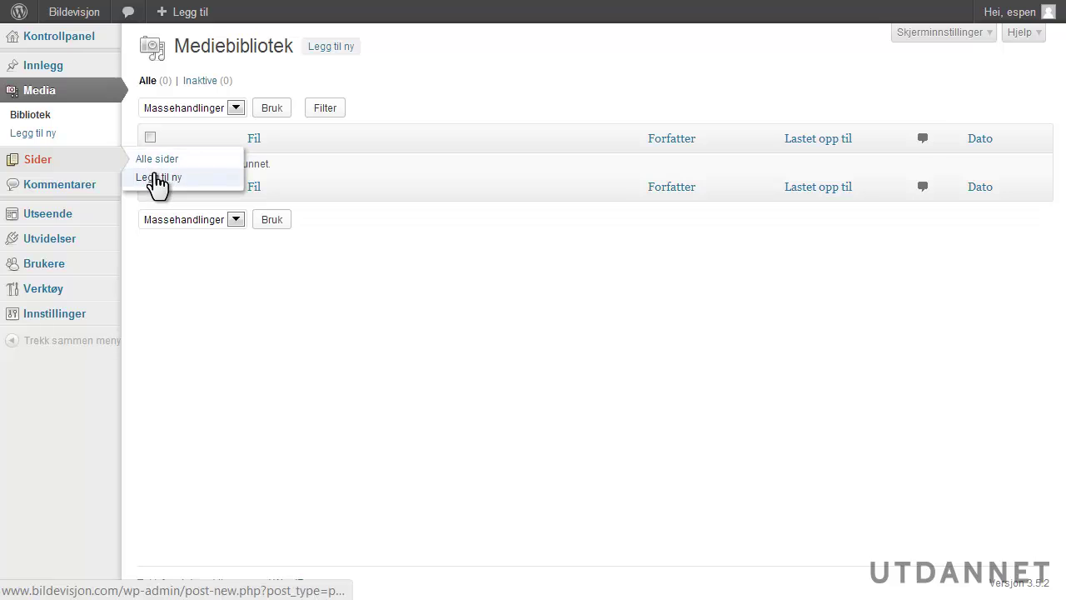
left_click(50, 165)
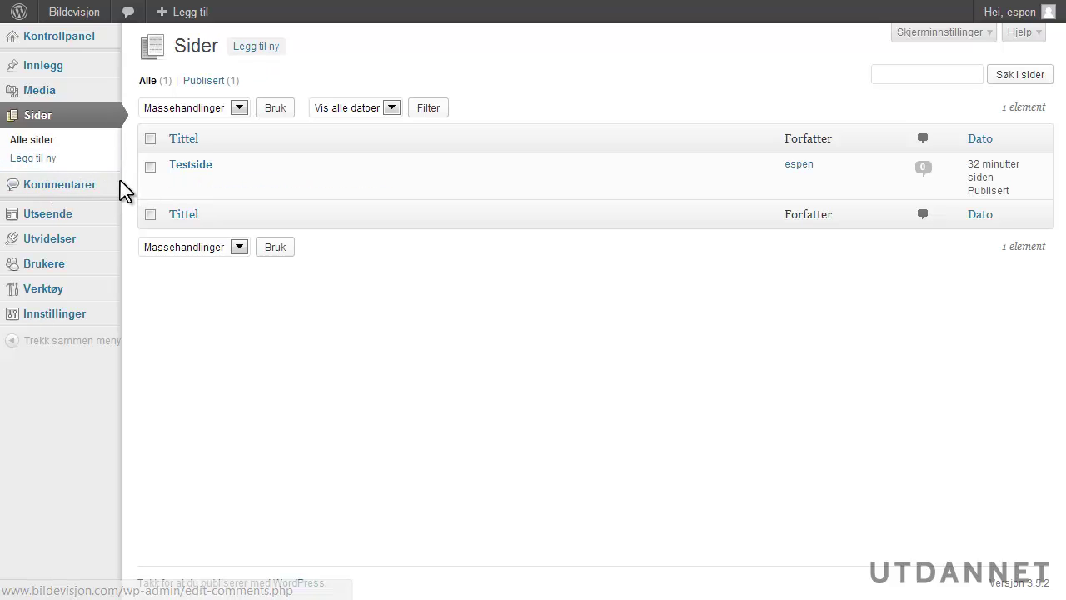
View the comments overview (Kommentarer), followed by the theme management page under Utseende.
left_click(37, 190)
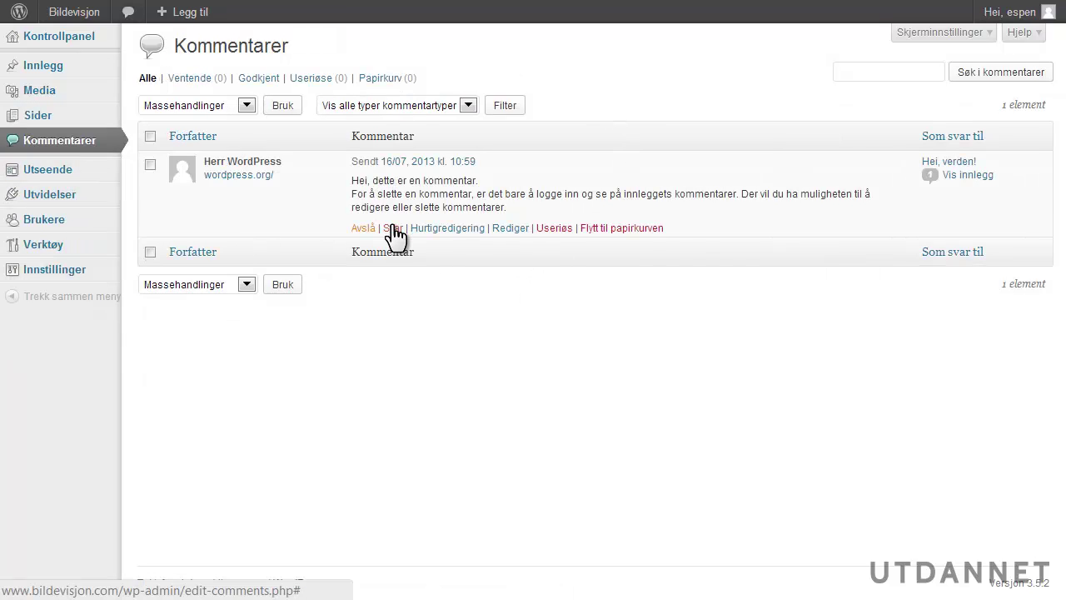
mouse_move(121, 165)
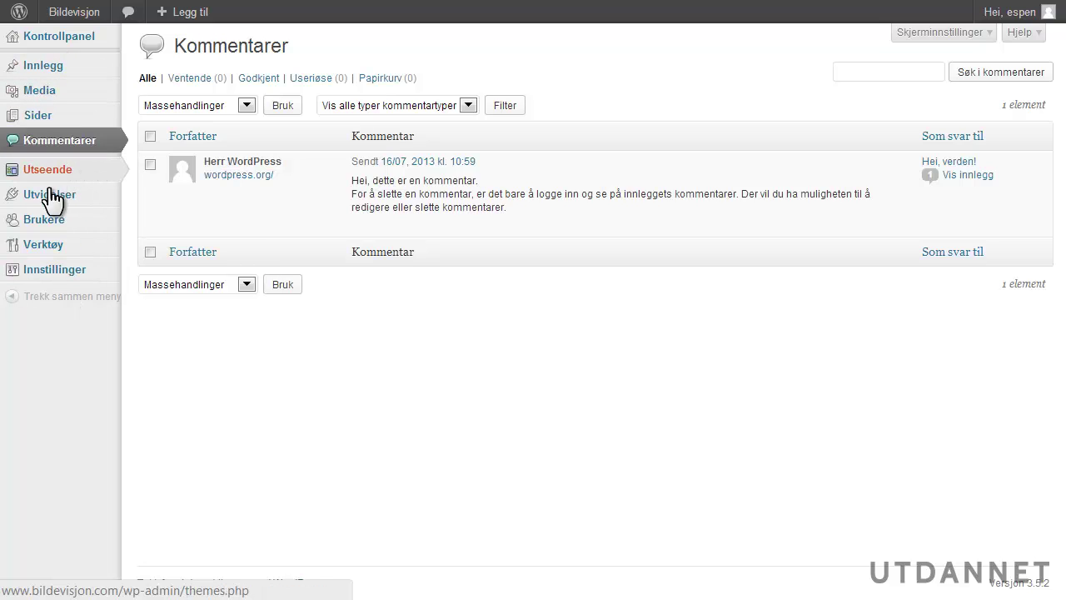
mouse_move(58, 268)
mouse_move(58, 176)
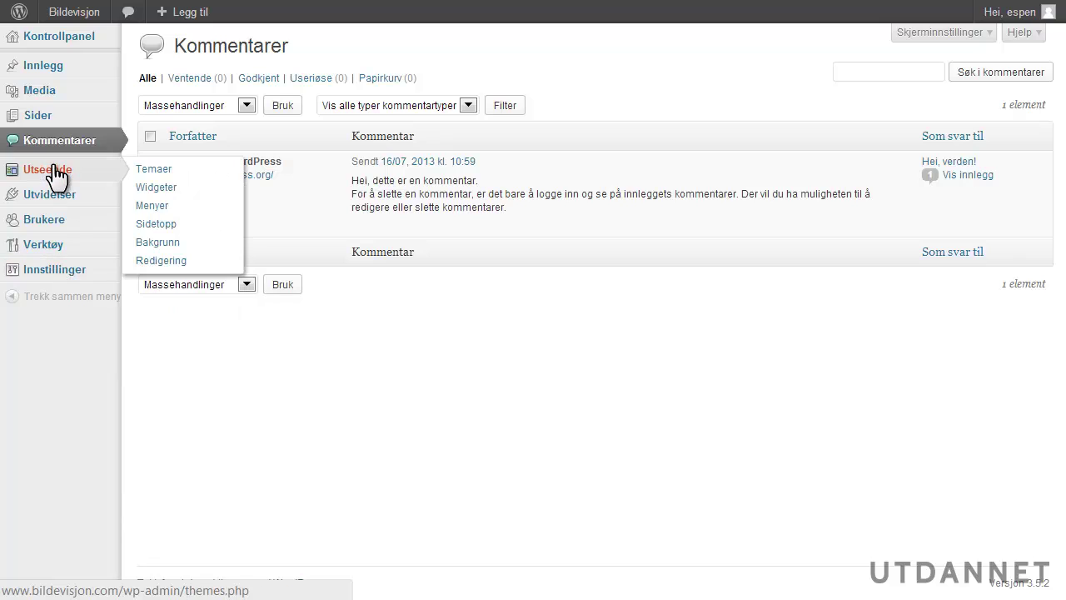
left_click(53, 177)
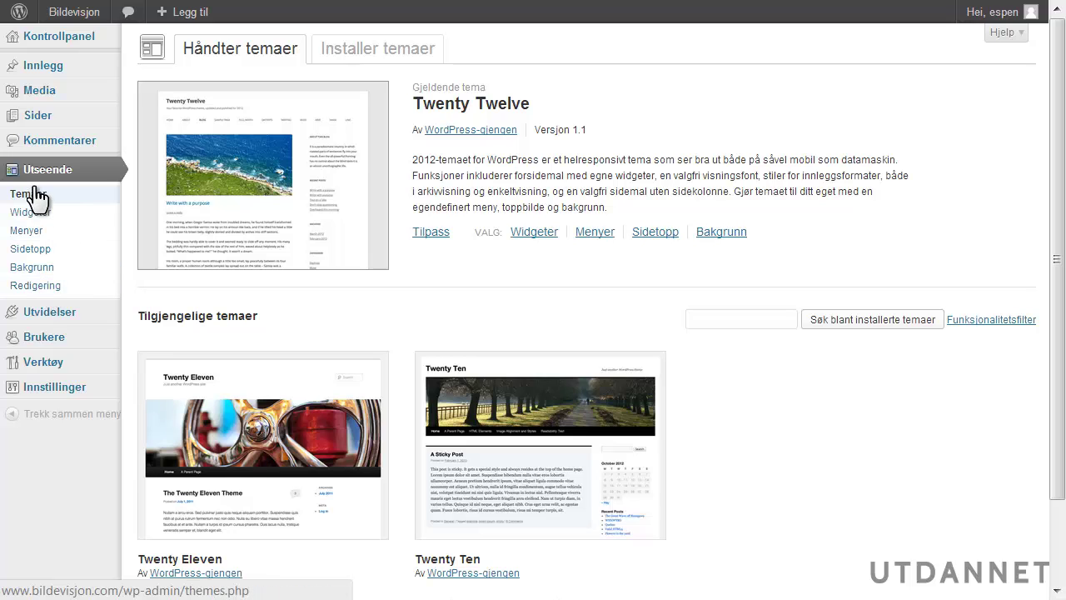
View the list of installed plugins (Utvidelser).
left_click(60, 319)
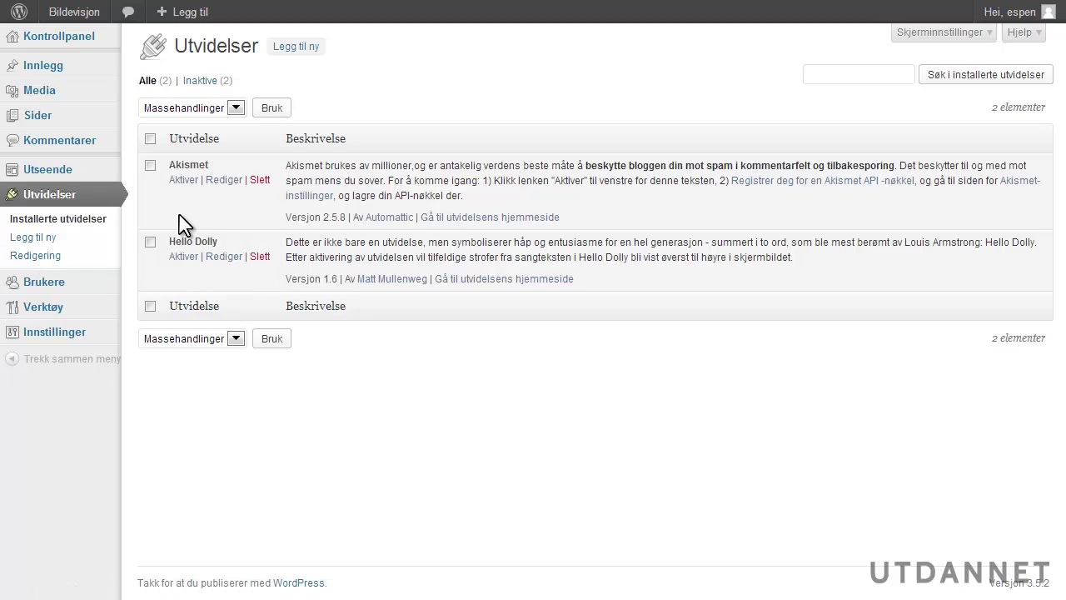
View the list of all users (Brukere), followed by the available tools page (Verktøy).
left_click(52, 287)
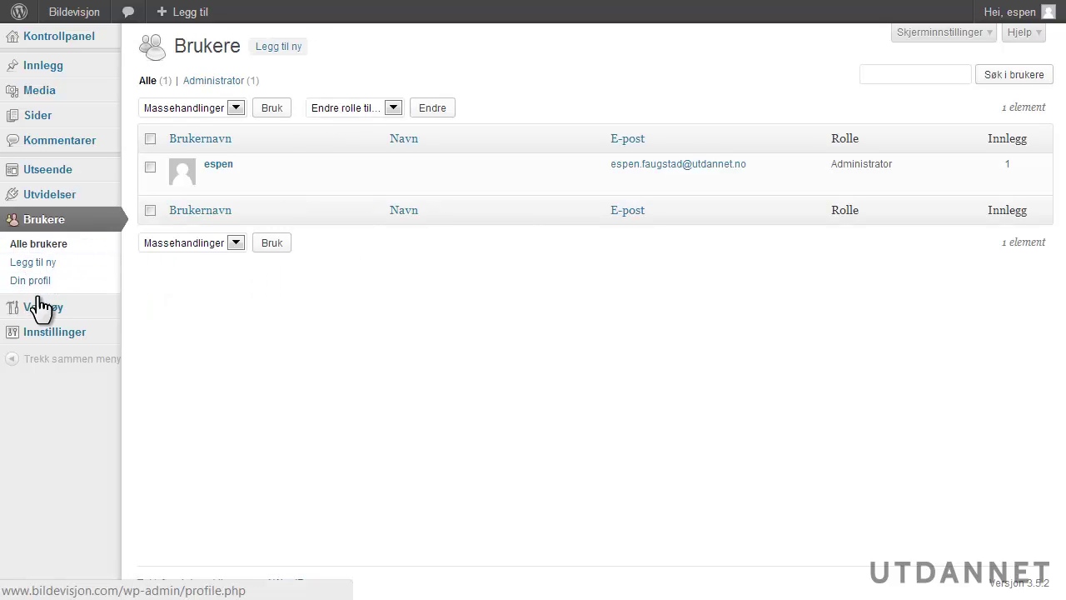
mouse_move(50, 321)
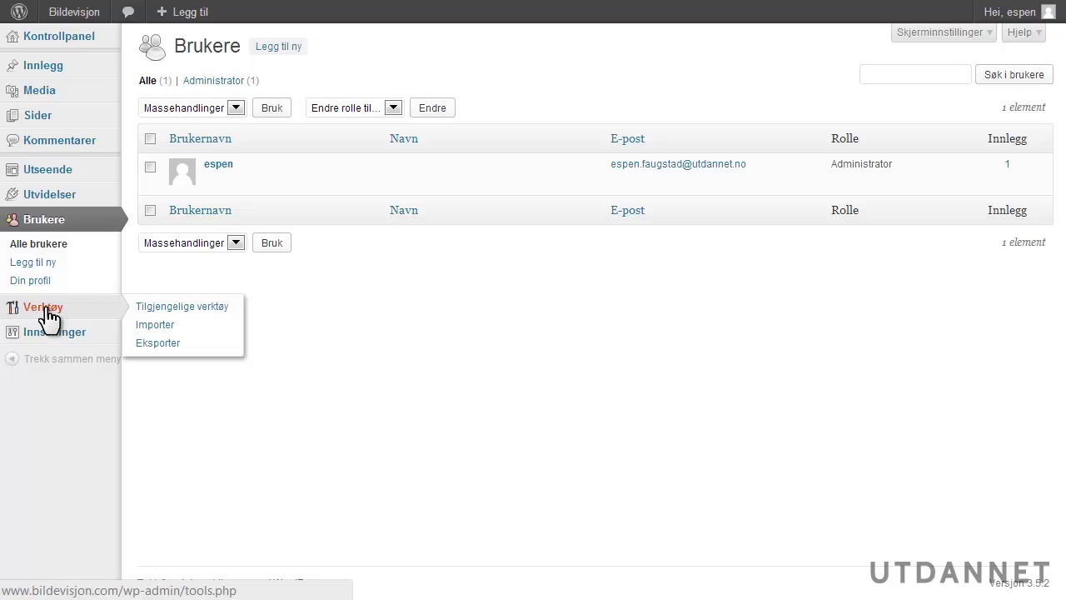
left_click(49, 310)
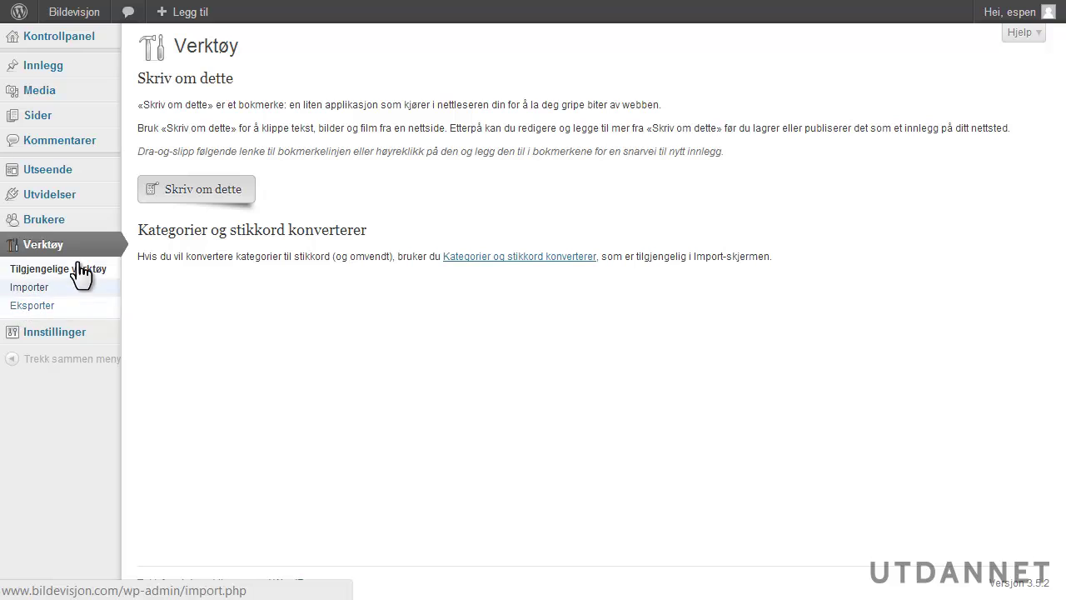
View the site's general settings page (Generelt) under Innstillinger.
mouse_move(50, 337)
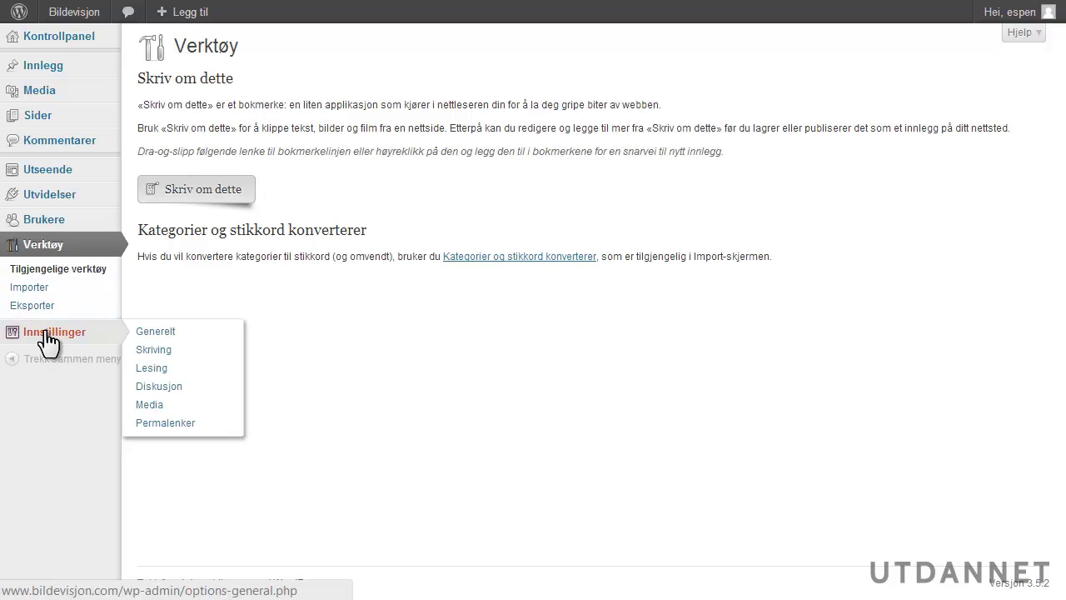
left_click(47, 334)
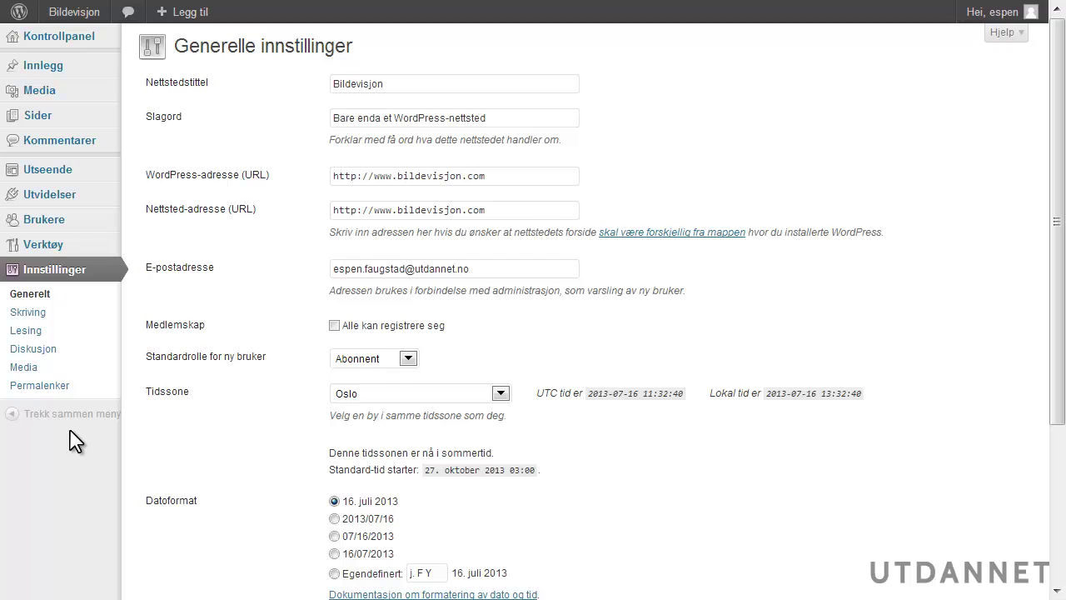
Collapse the admin navigation menu to icons only and expand it again to full width.
left_click(30, 417)
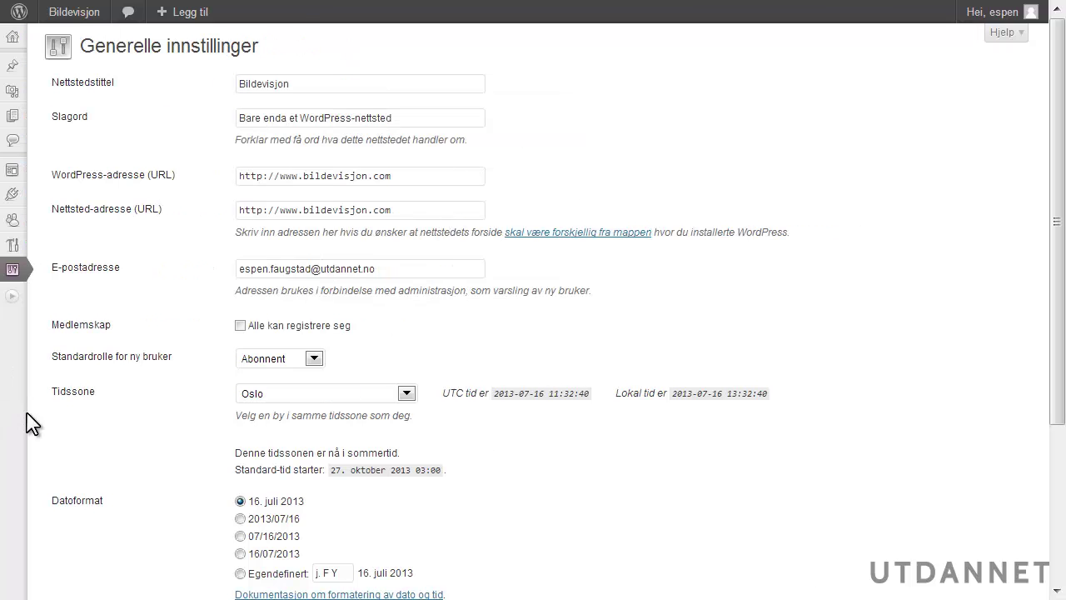
left_click(12, 296)
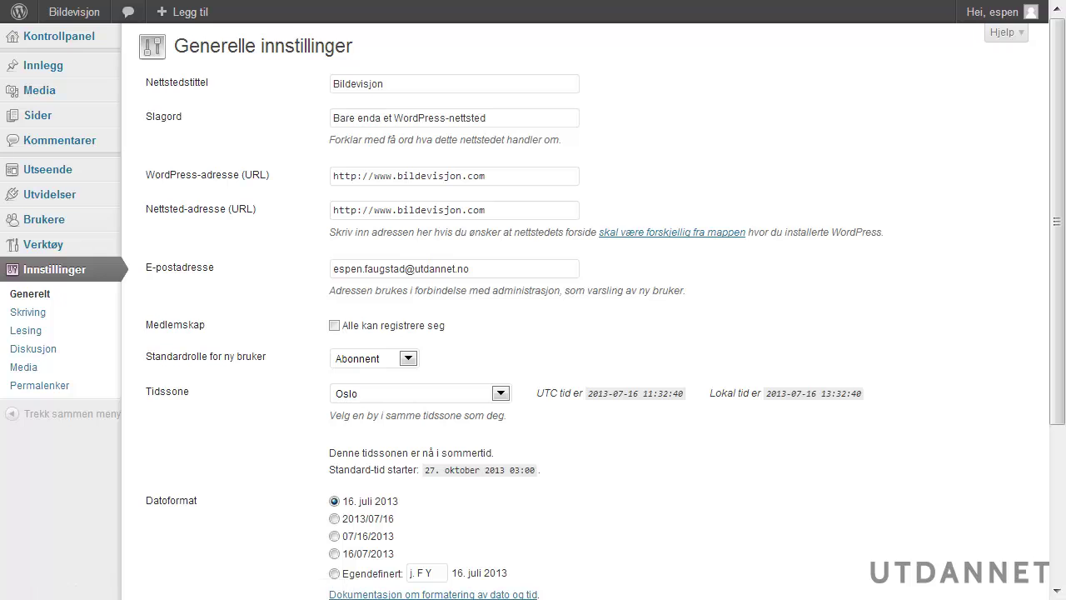